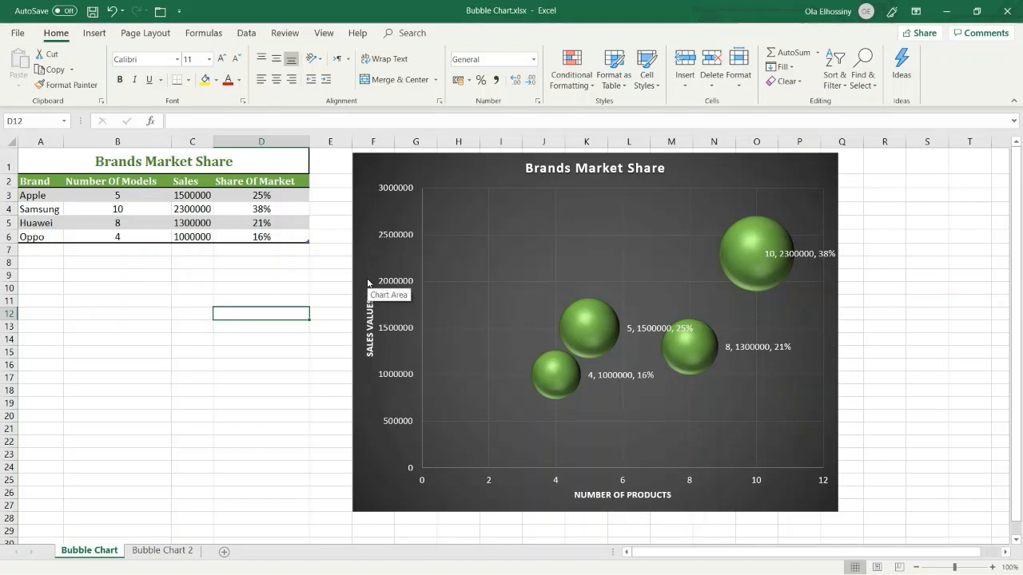
- On the Bubble Chart 2 sheet, insert a 3-D Bubble chart from B3:D6 and place it beside the top of the table
mouse_move(593, 342)
left_click(164, 551)
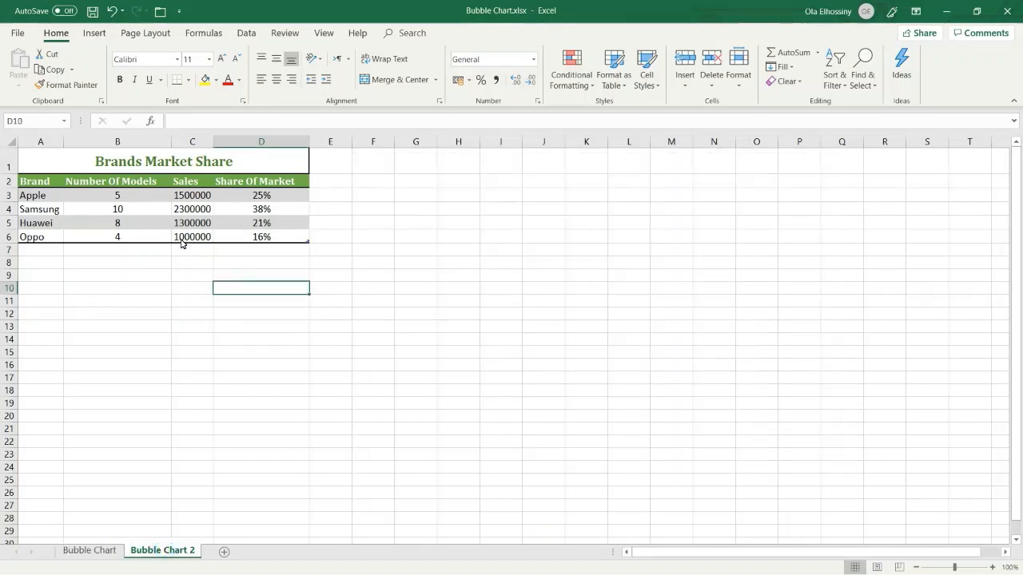
left_click(158, 209)
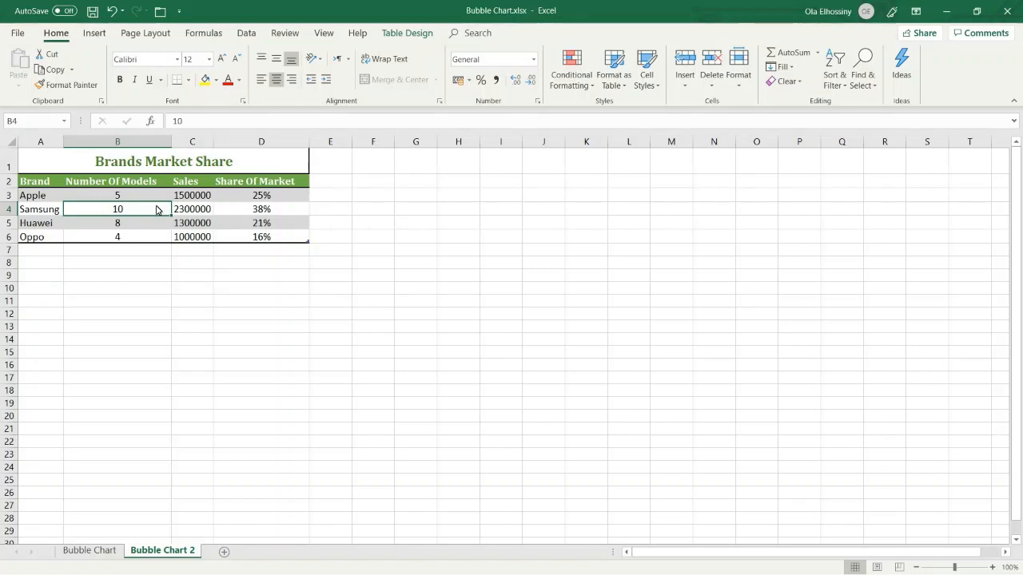
left_click_drag(141, 196, 244, 237)
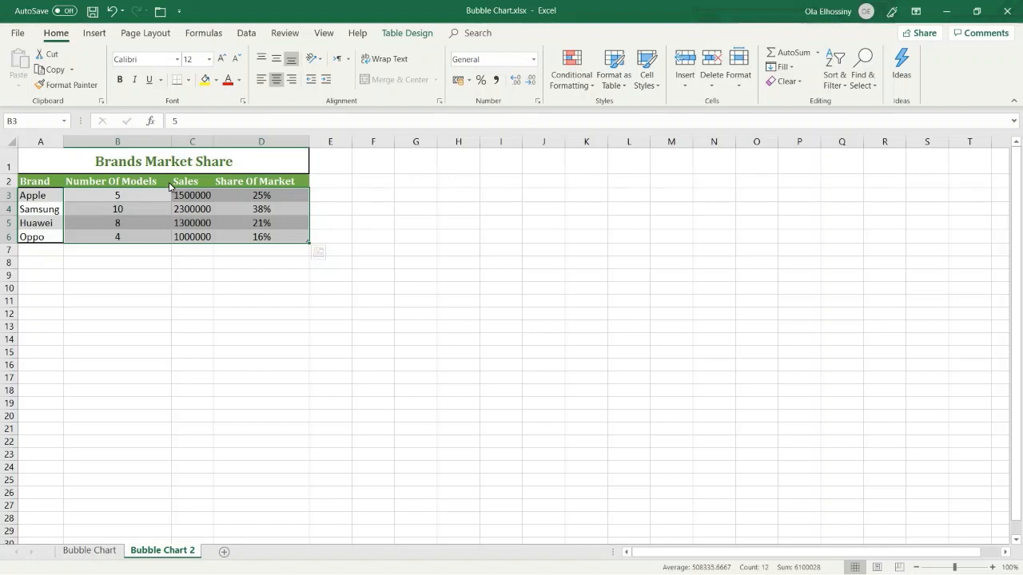
left_click(100, 33)
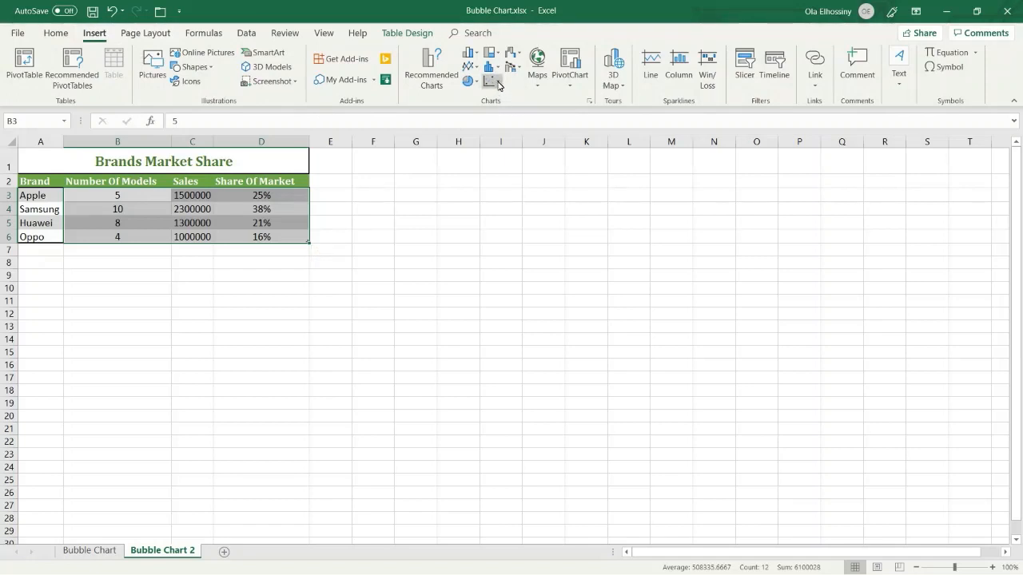
left_click(495, 81)
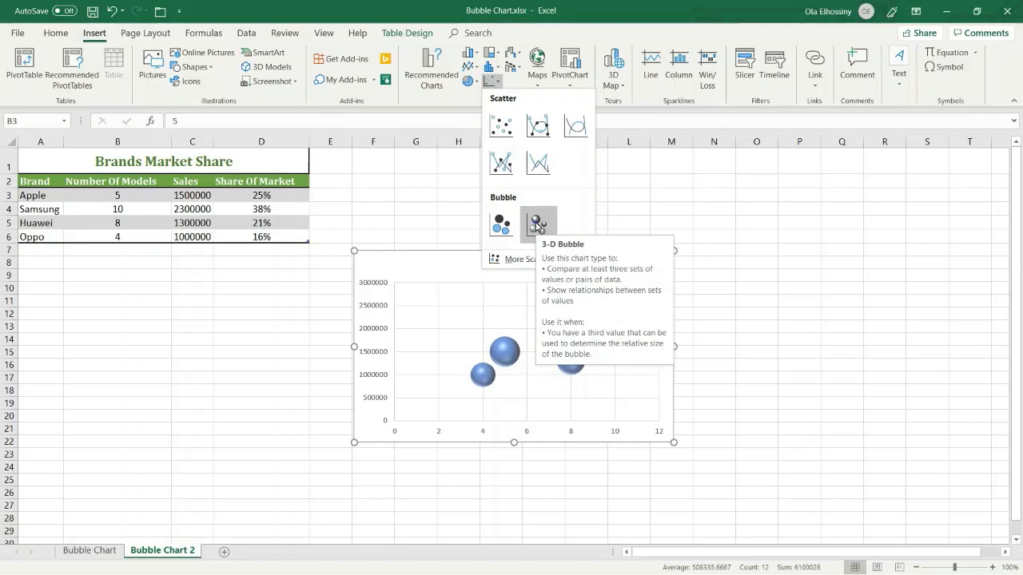
left_click(536, 226)
left_click_drag(556, 259, 554, 175)
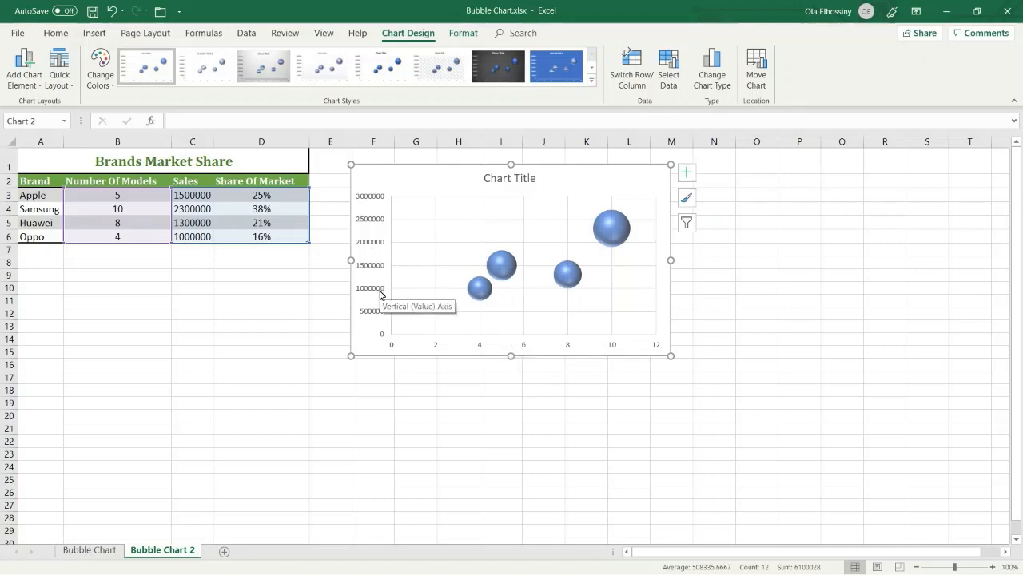
- Add primary horizontal and primary vertical axis titles to the bubble chart
left_click(685, 175)
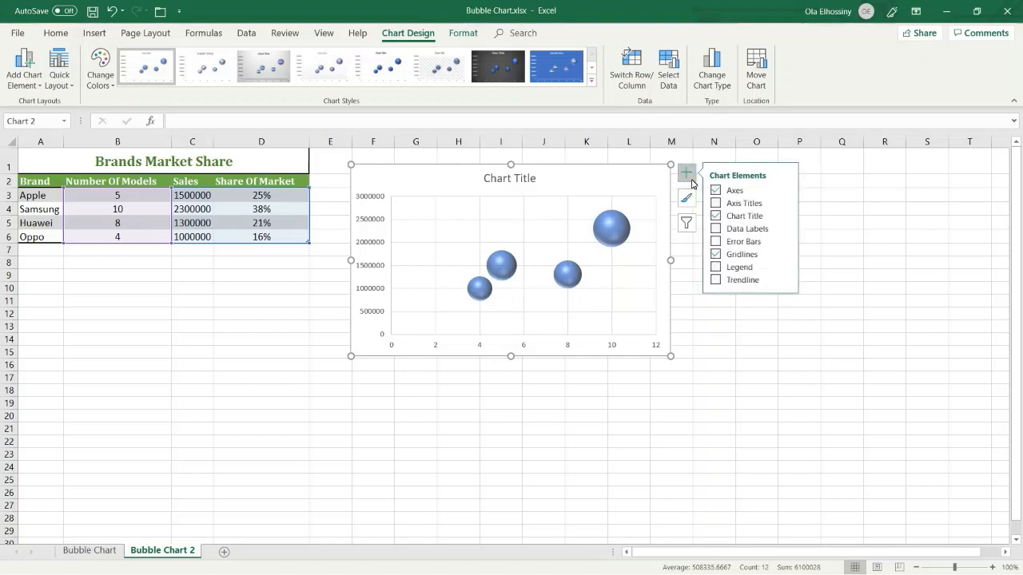
left_click(785, 205)
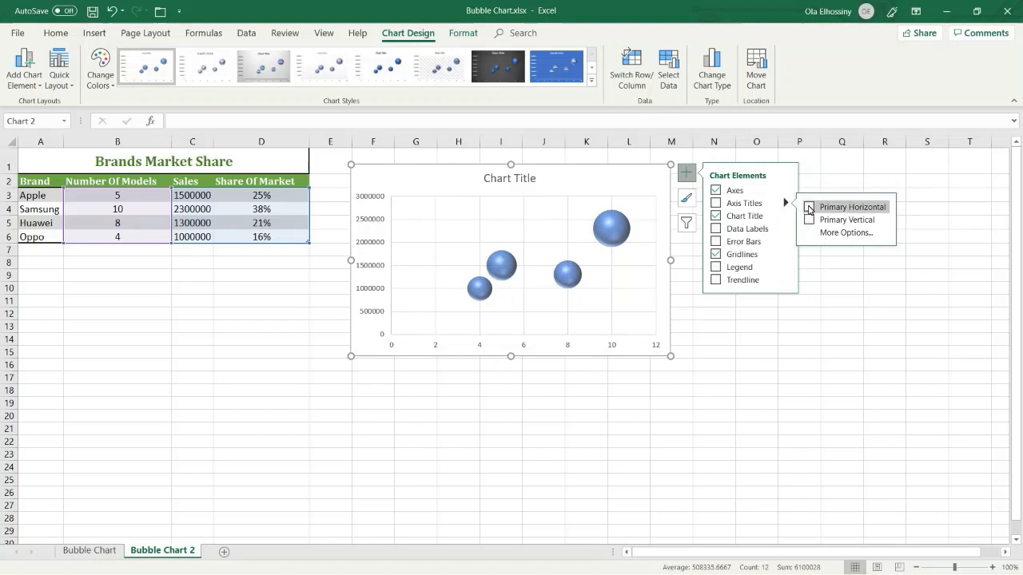
left_click(810, 208)
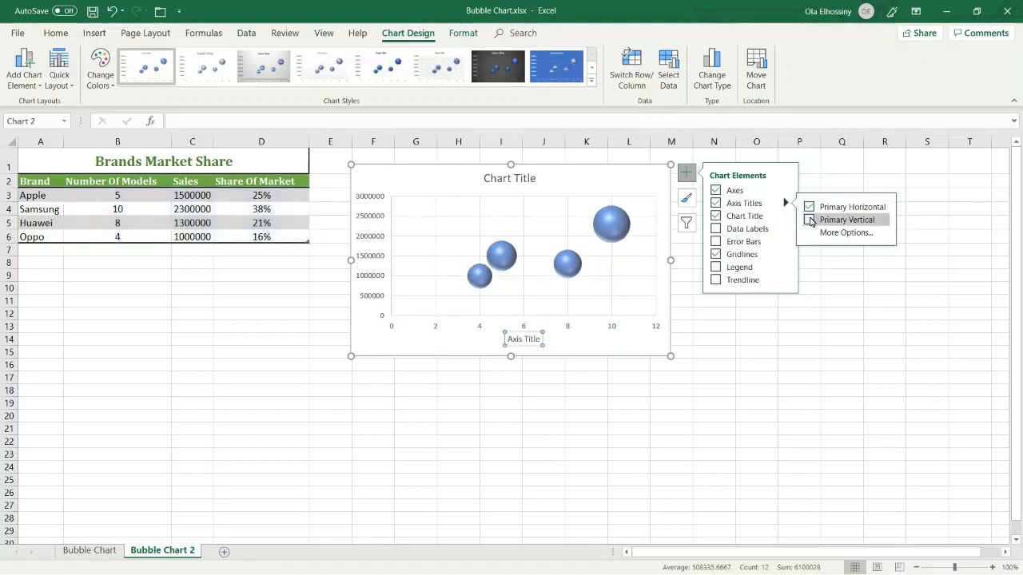
left_click(809, 221)
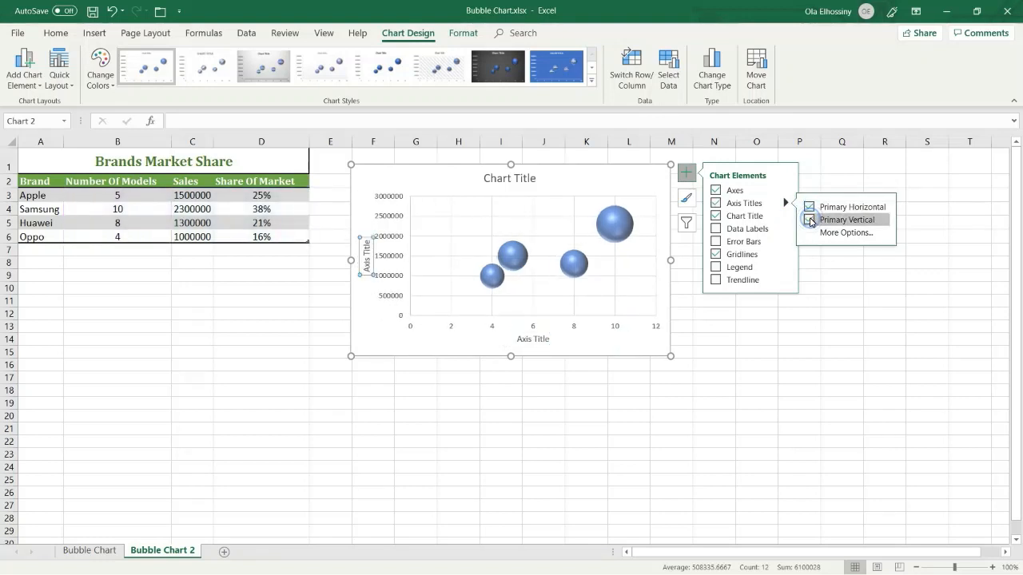
left_click(685, 173)
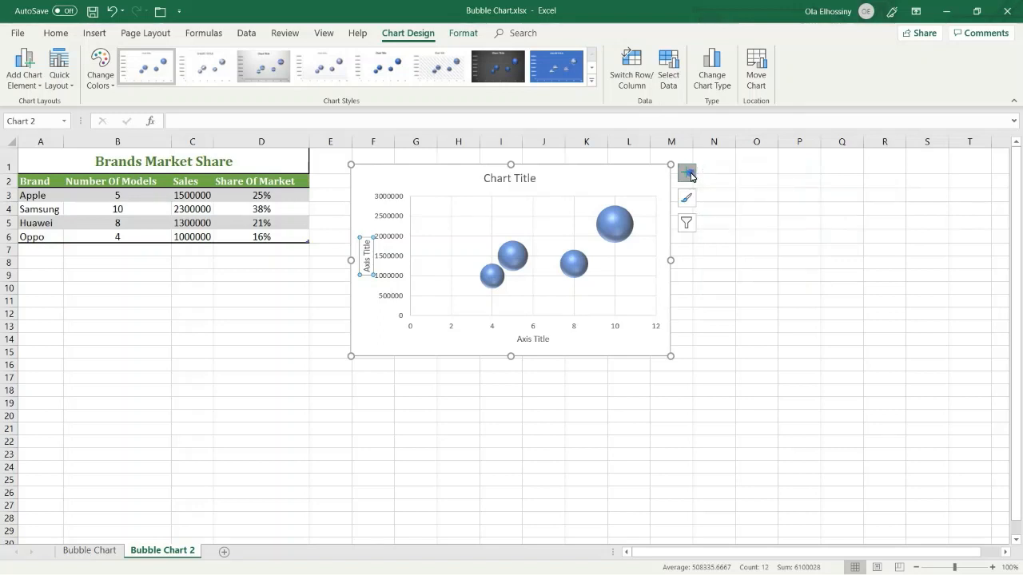
- Change the horizontal axis title text to "Number Of Models"
left_click(534, 339)
triple_click(534, 340)
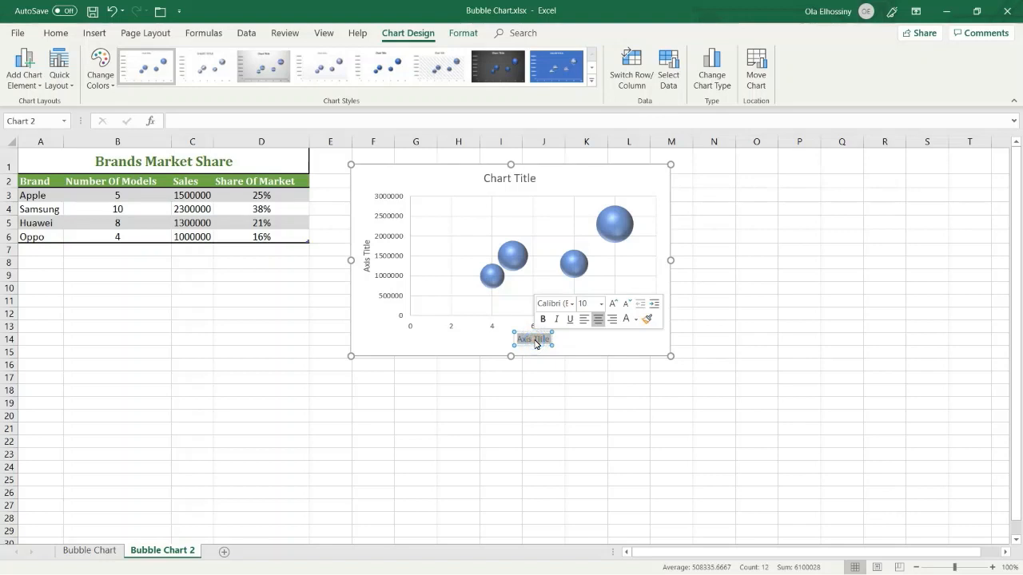
type("Numb")
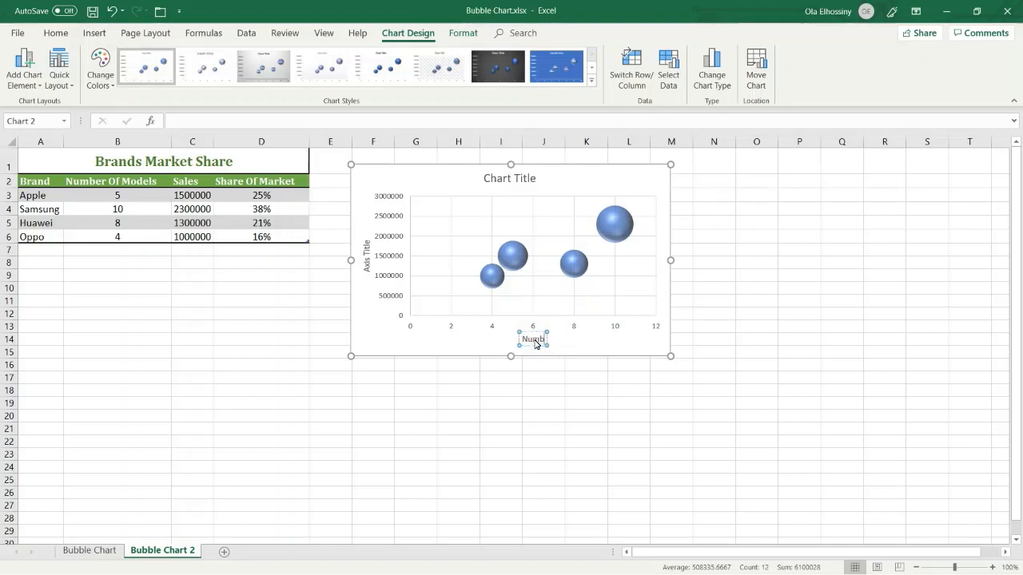
type("er Of Models")
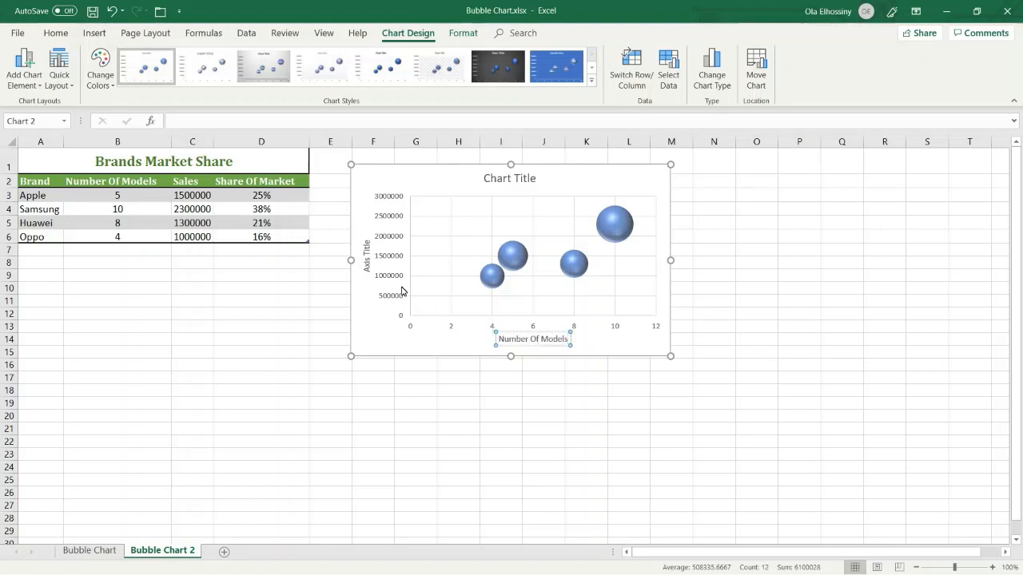
- Change the vertical axis title text to "Sales Amounts"
double_click(367, 259)
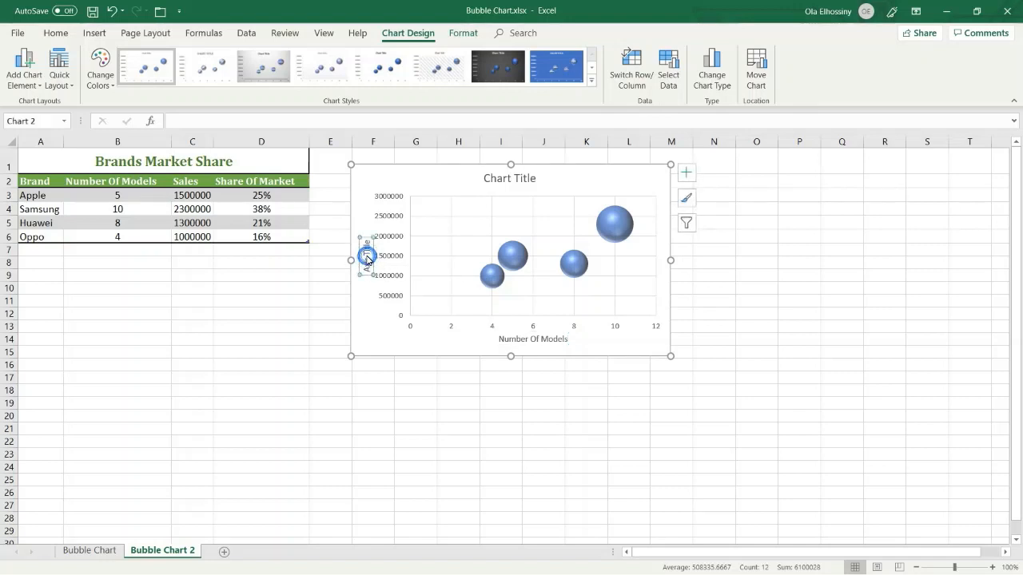
triple_click(368, 259)
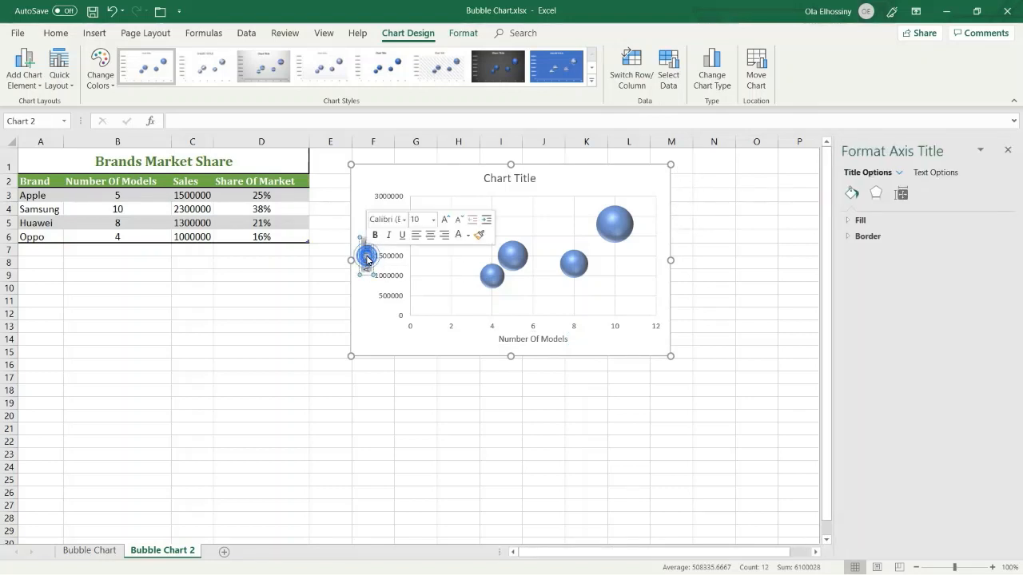
type("Sales")
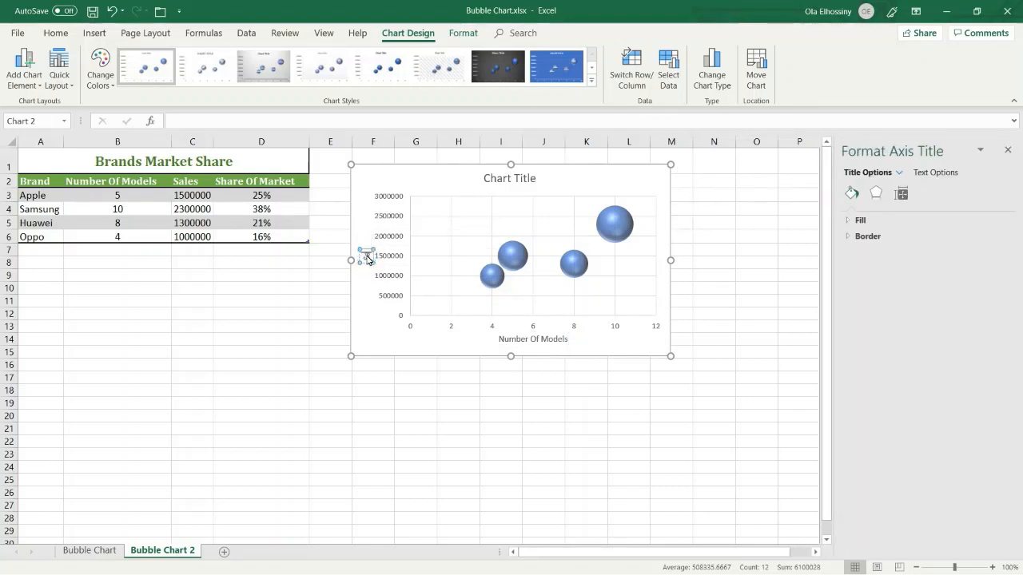
type(" Amount")
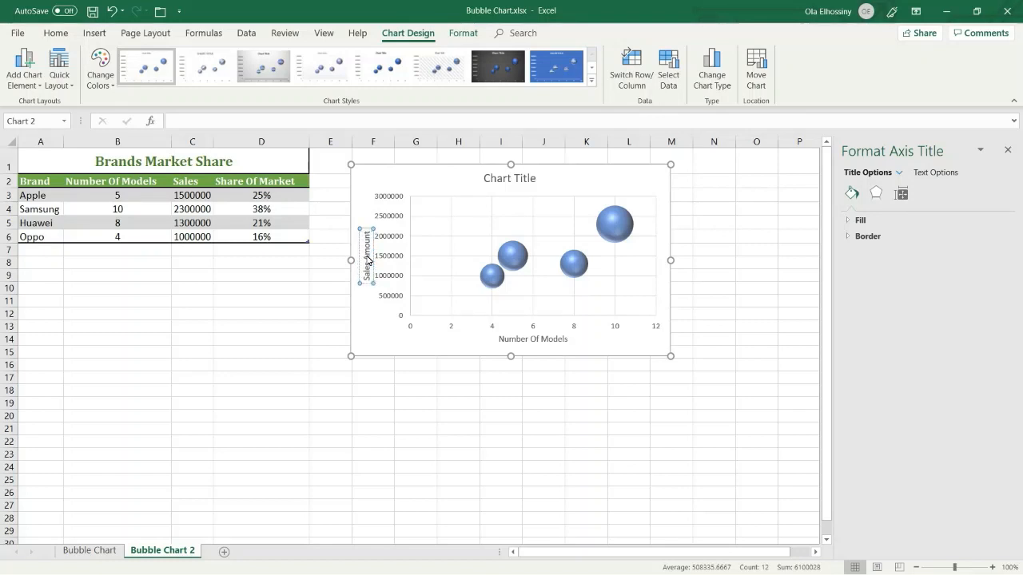
type("s")
- Enlarge the chart from its lower corner so it extends to about column N and row 22
left_click(581, 173)
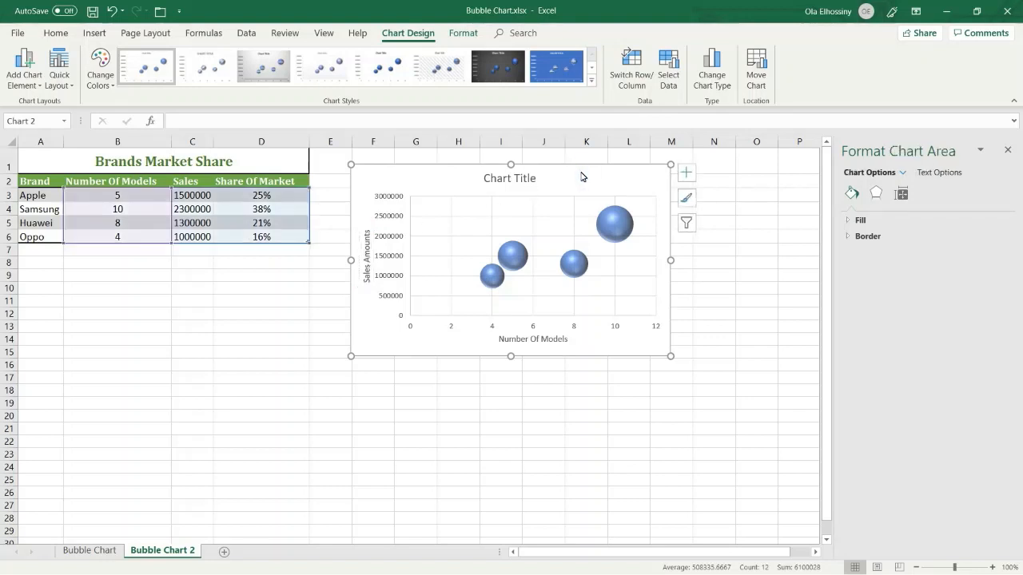
mouse_move(611, 226)
left_click_drag(670, 356, 729, 440)
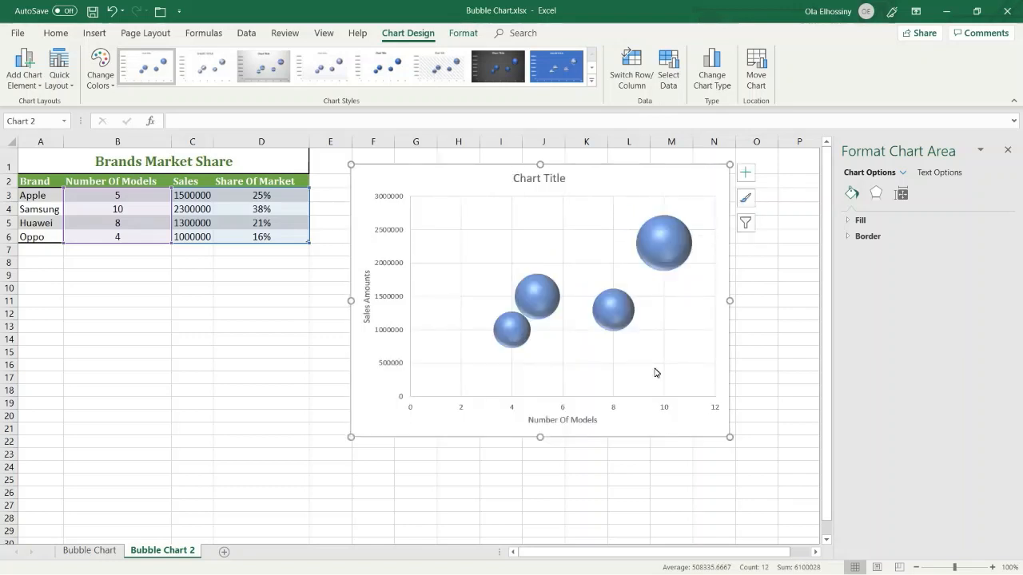
- Add data labels to the bubbles that show the X value, Y value and bubble size
mouse_move(681, 262)
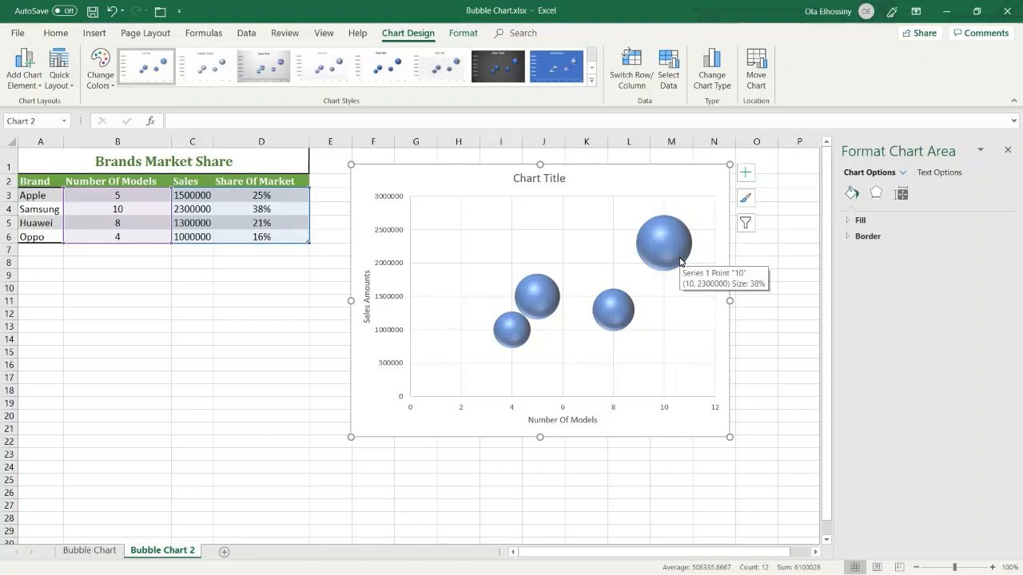
left_click(745, 173)
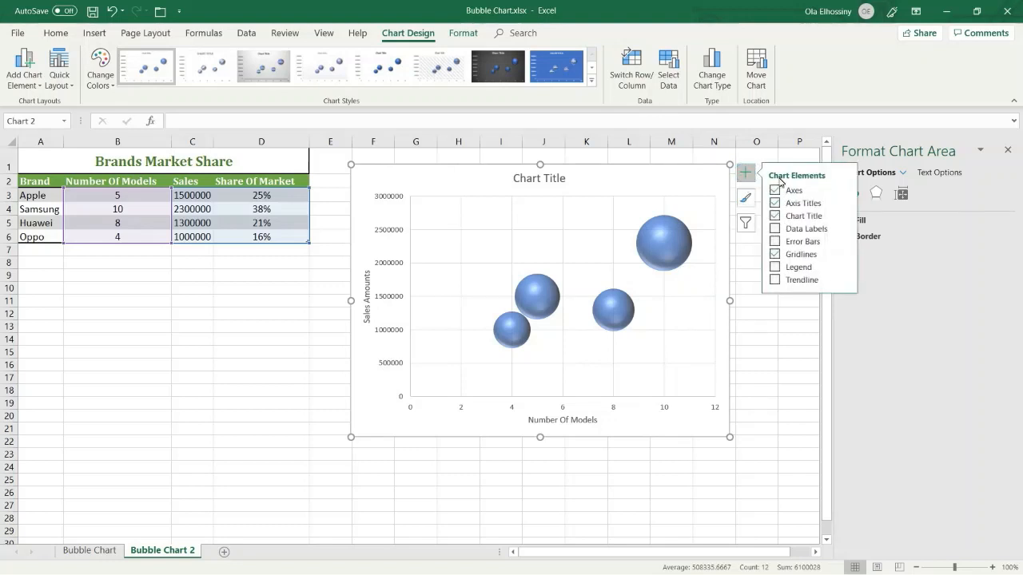
left_click(844, 230)
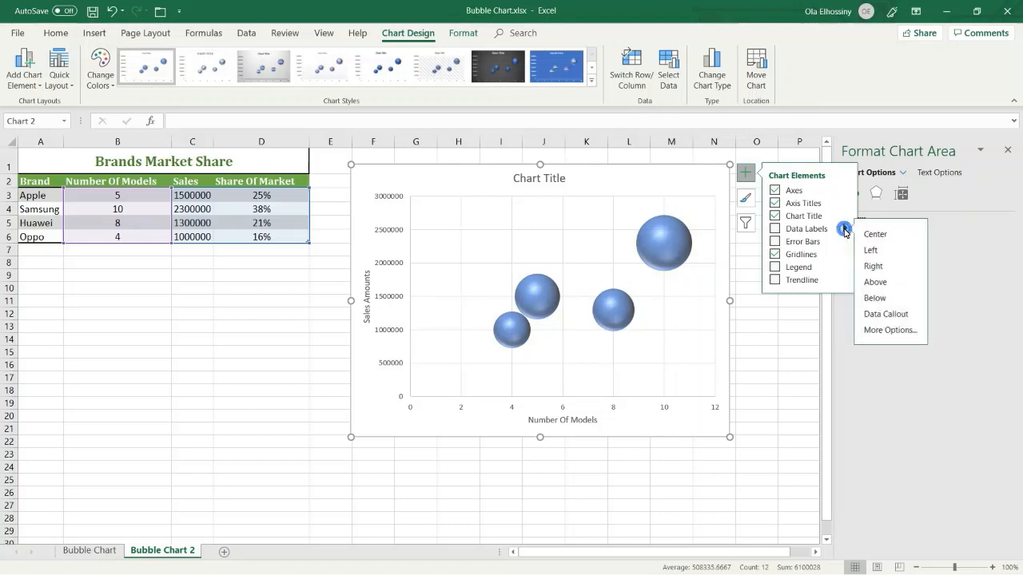
left_click(890, 330)
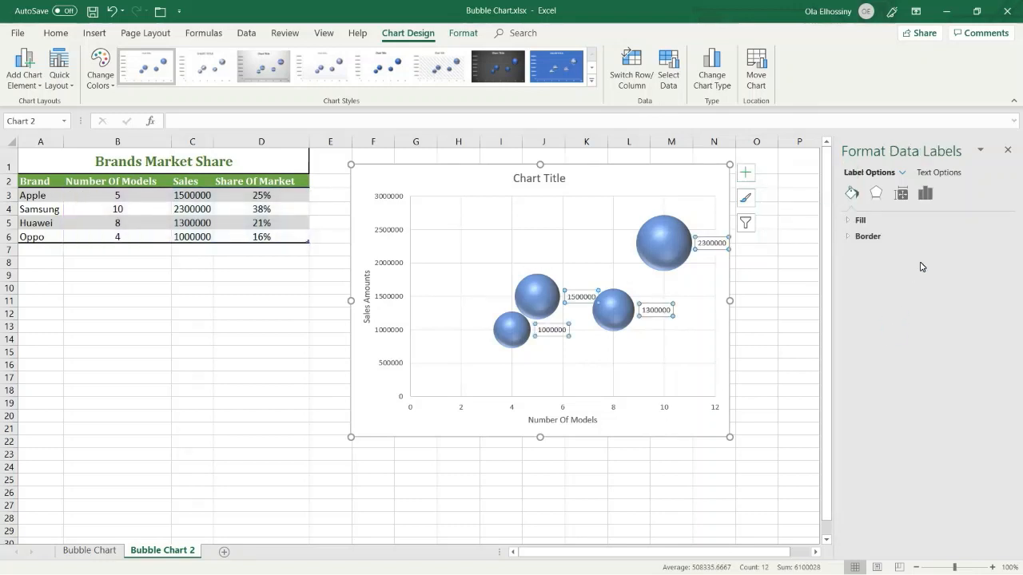
left_click(925, 194)
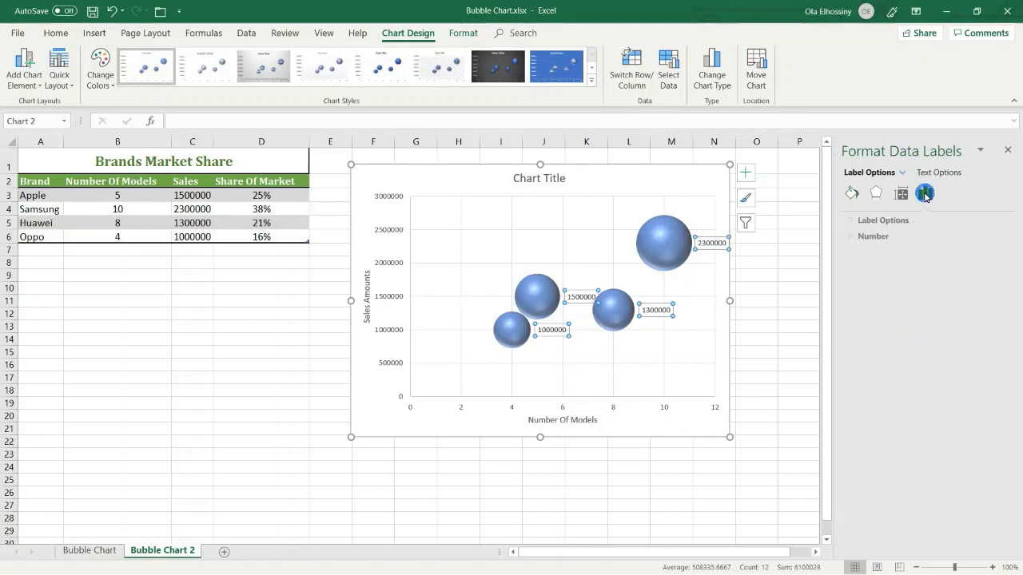
left_click(880, 221)
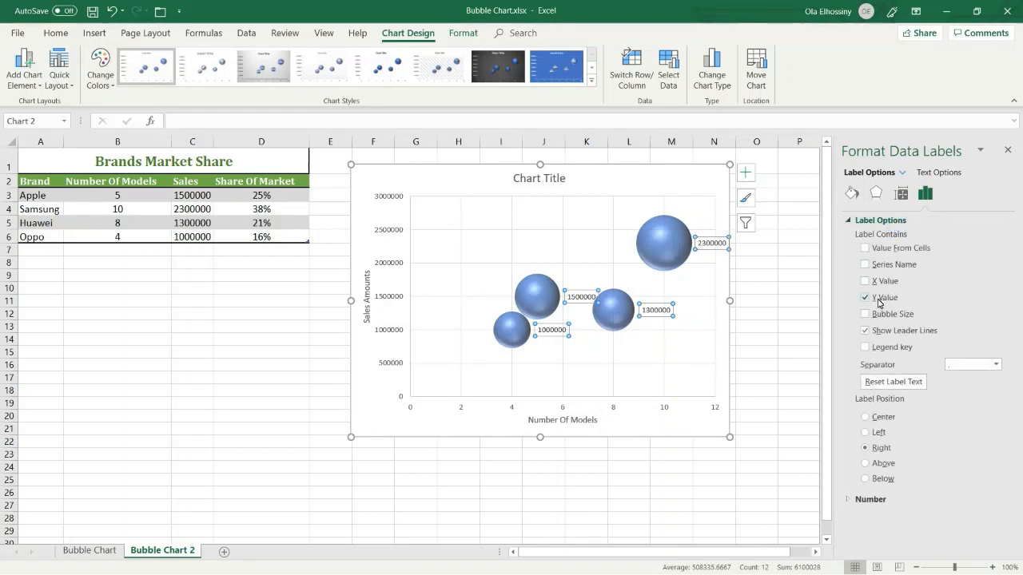
left_click(865, 281)
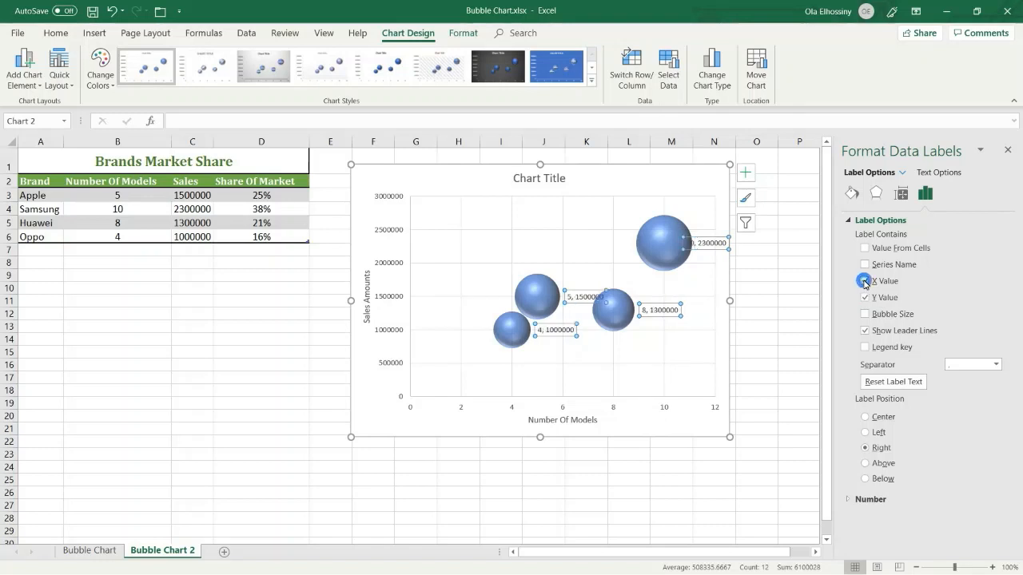
left_click(866, 316)
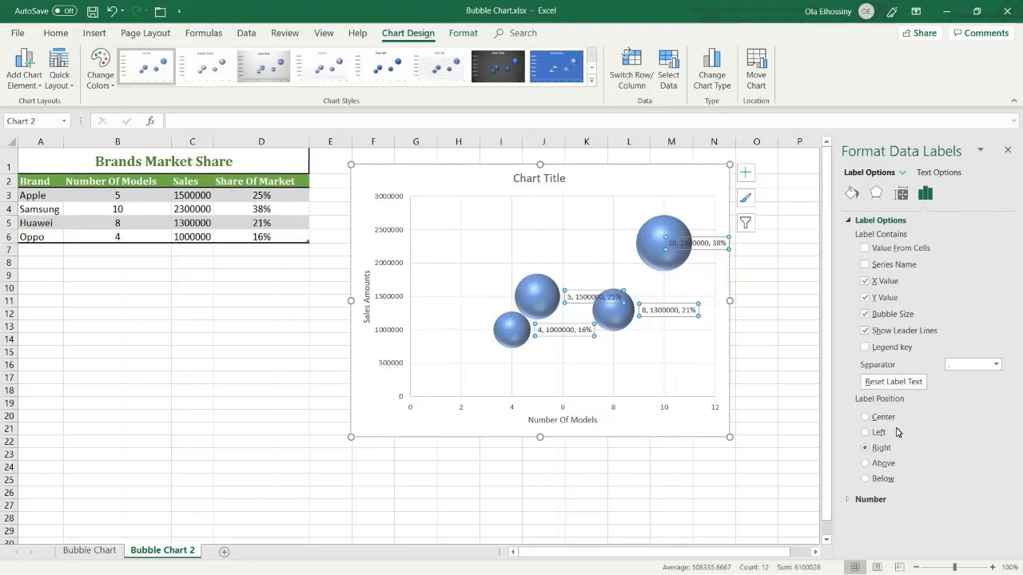
left_click(1009, 151)
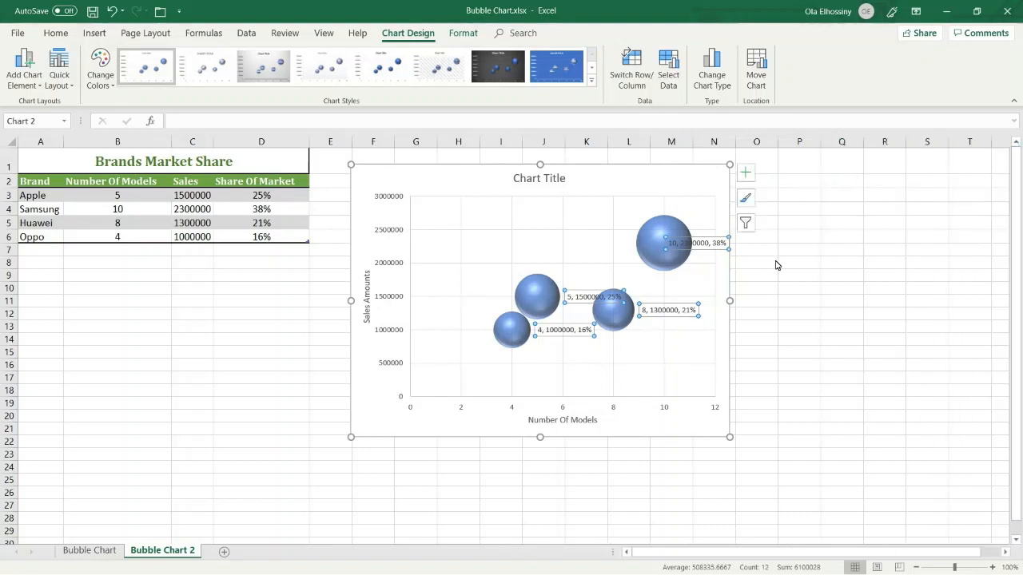
- Apply chart Style 7 and enlarge the chart so it extends to about column Q and row 26
mouse_move(680, 260)
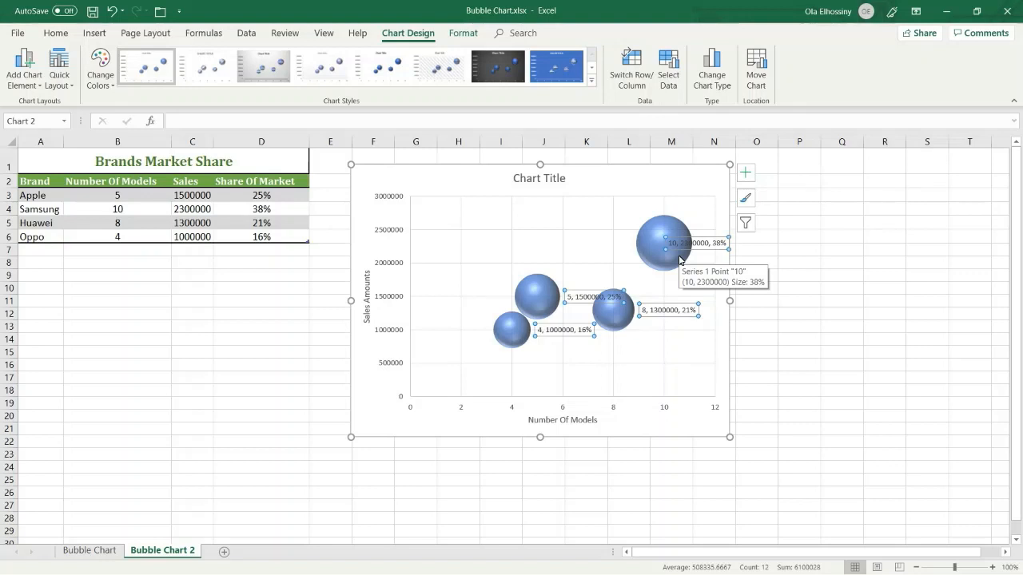
left_click(682, 180)
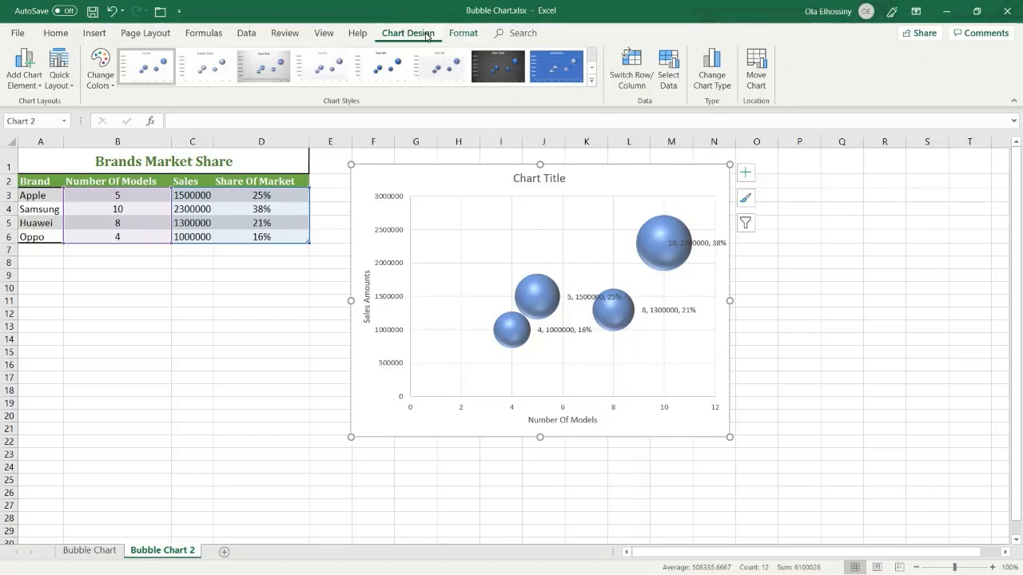
left_click(592, 84)
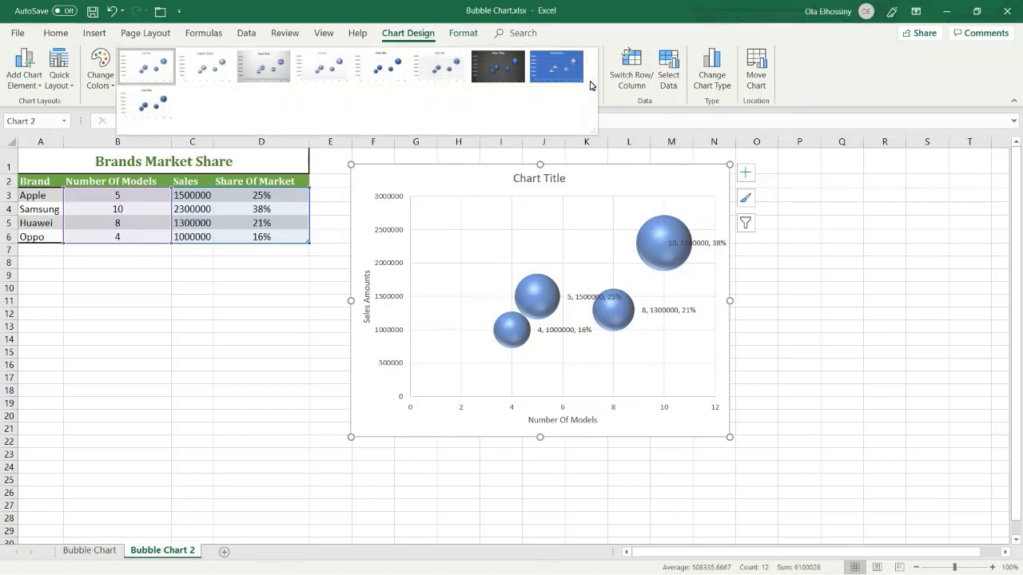
left_click(501, 72)
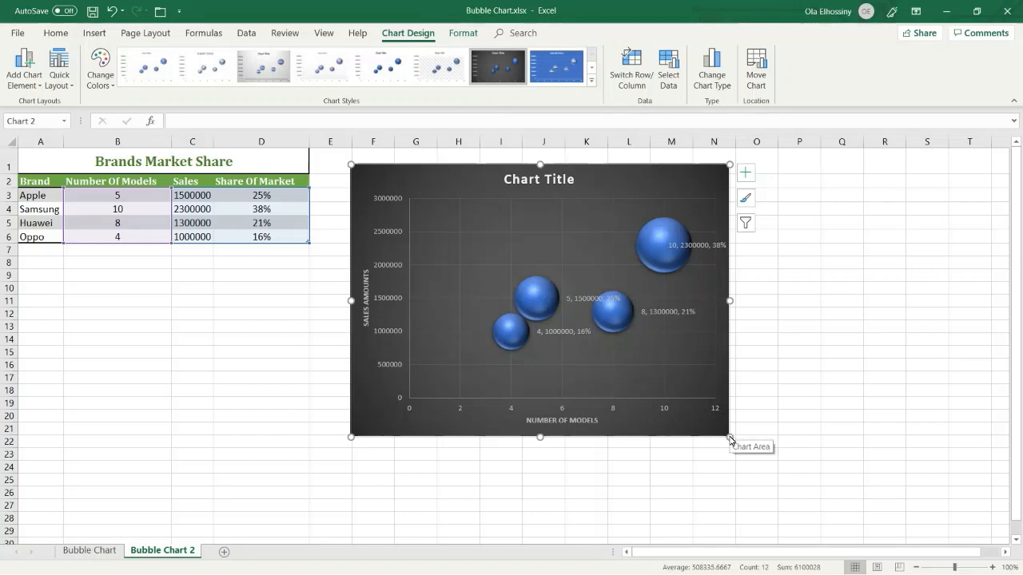
left_click_drag(729, 436, 857, 506)
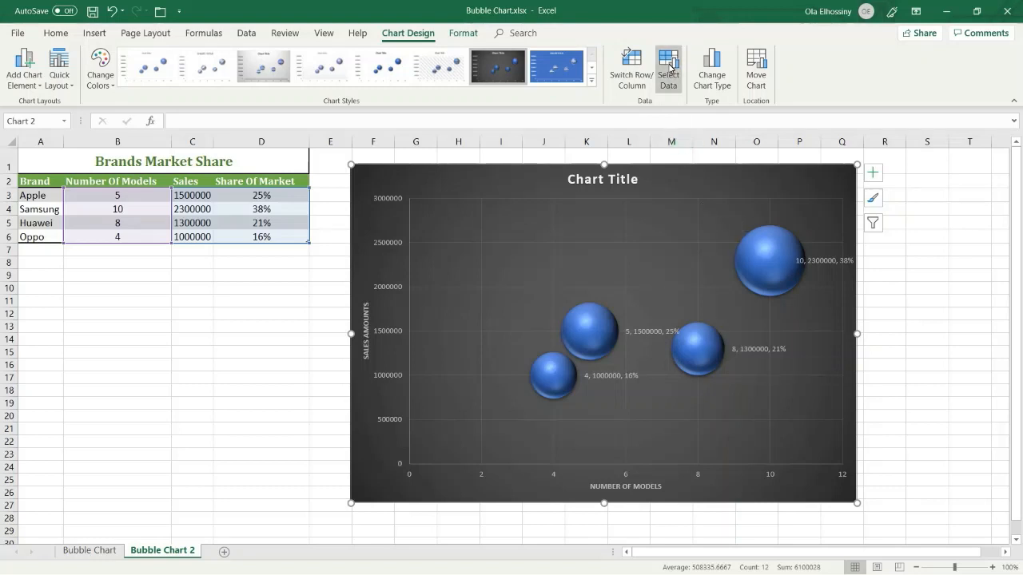
- Edit the only series in the bubble chart's data source and set its series name to "Brands Market Share"
left_click(670, 68)
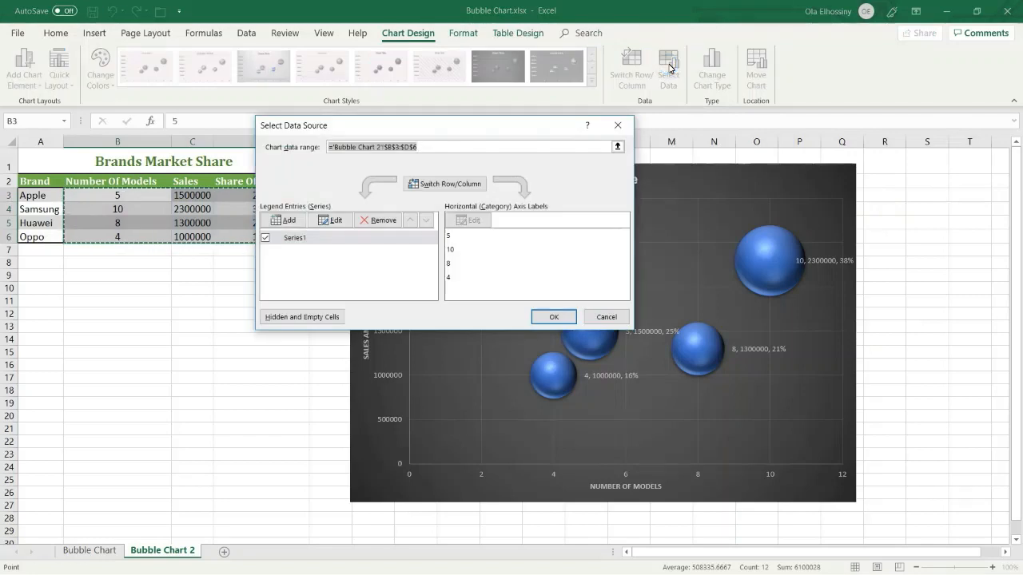
left_click_drag(540, 125, 619, 70)
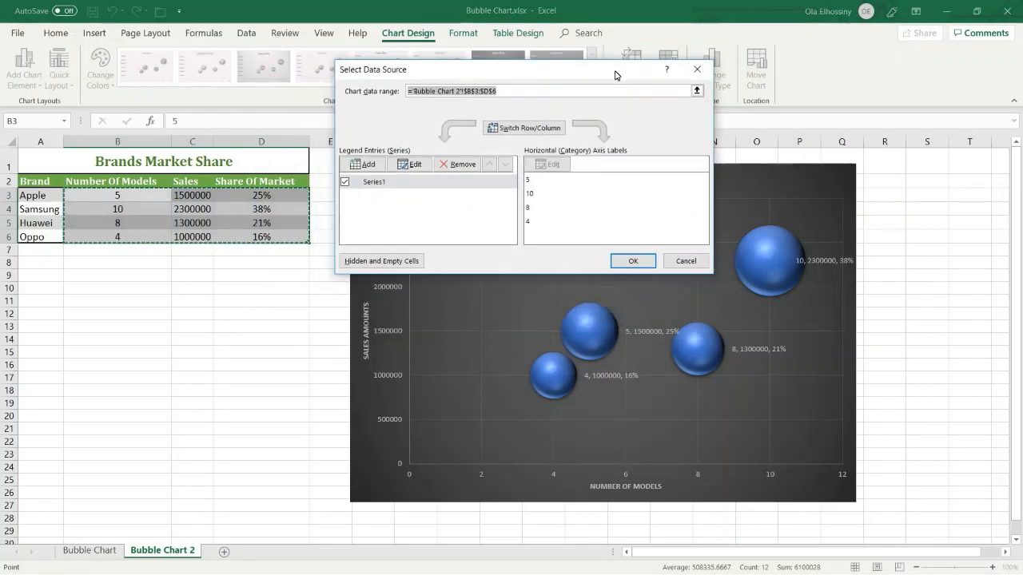
left_click(375, 183)
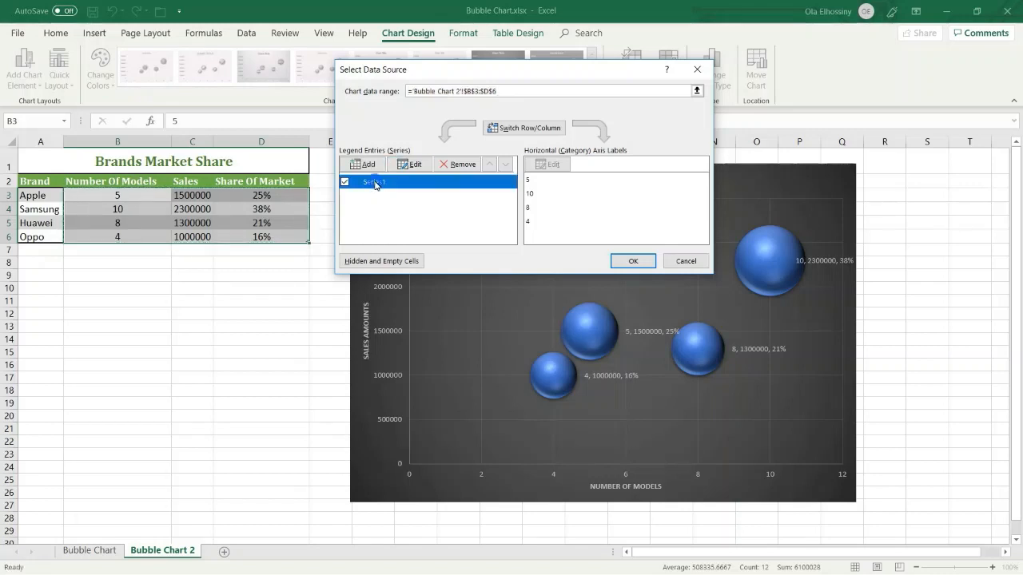
left_click(415, 166)
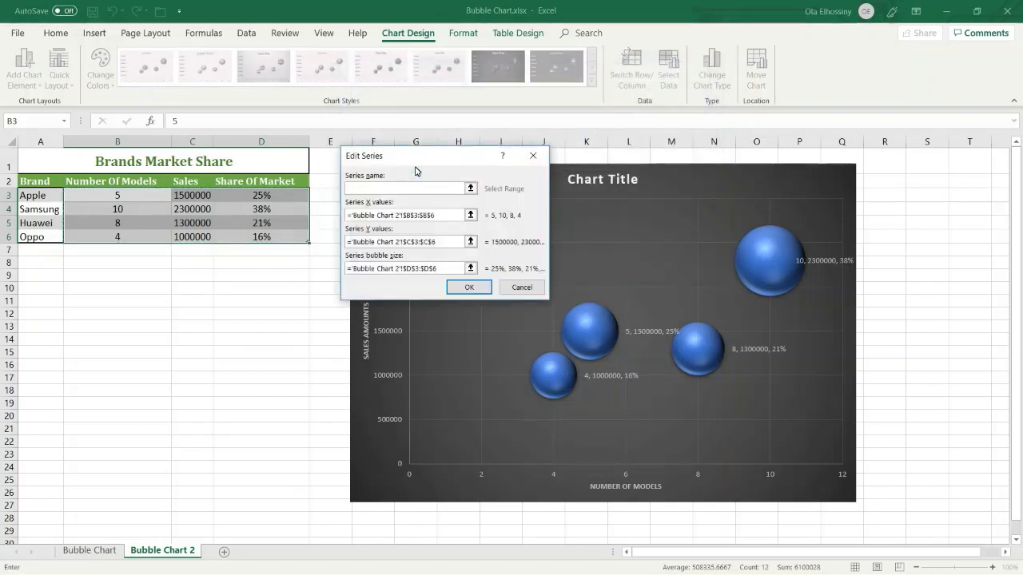
left_click_drag(420, 156, 436, 80)
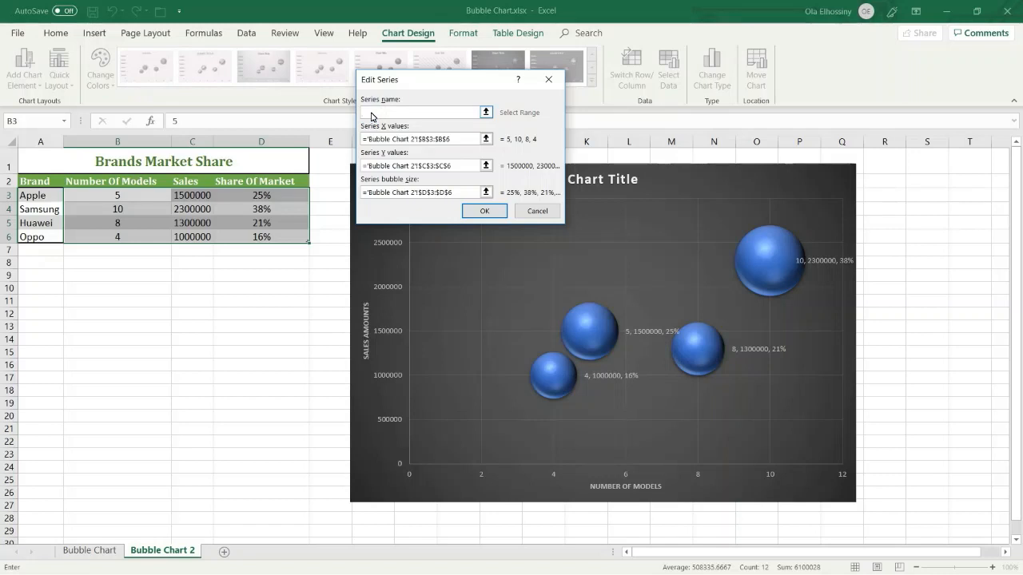
type("Brands Market Share")
left_click(476, 212)
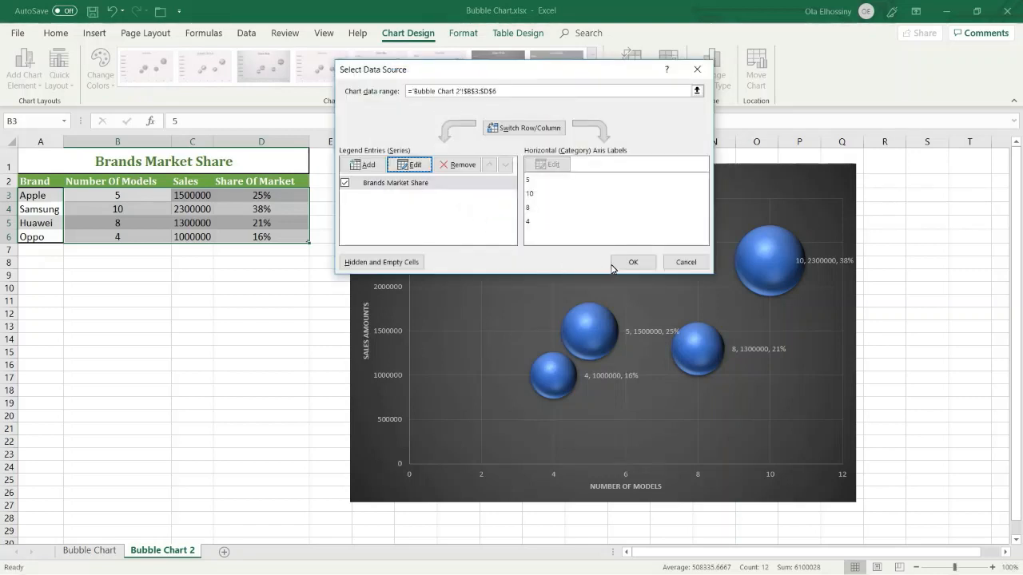
left_click(631, 263)
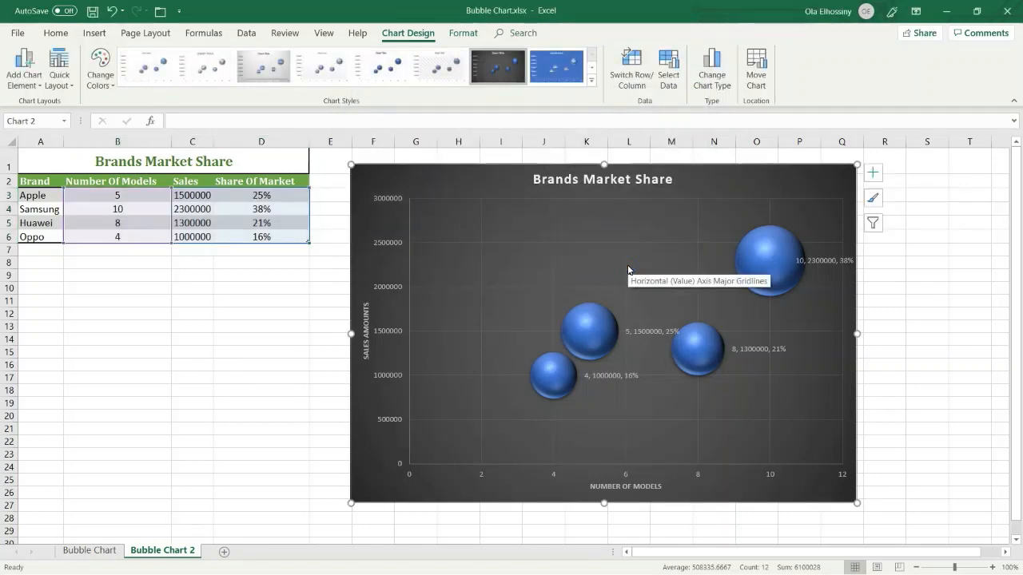
left_click(768, 184)
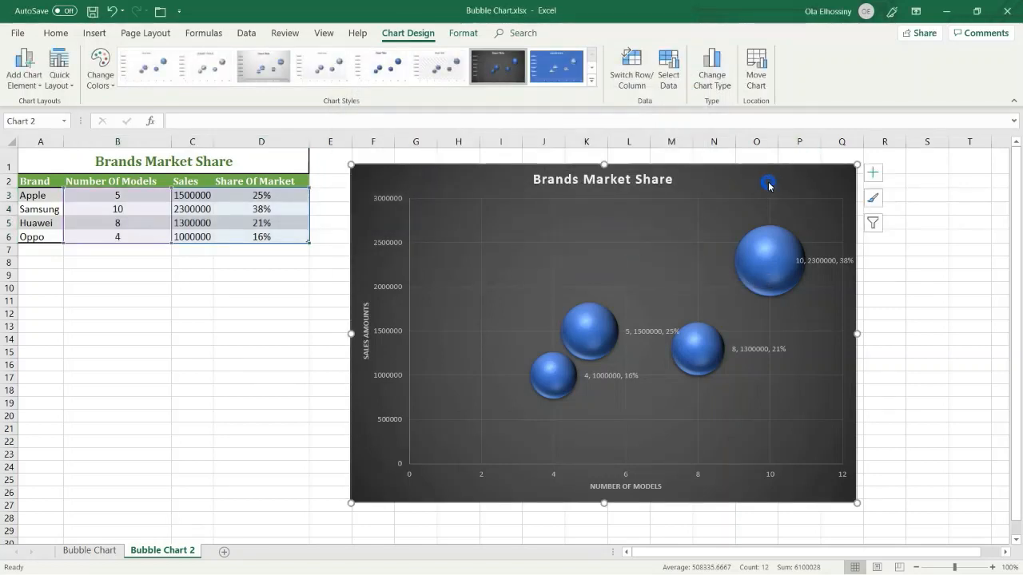